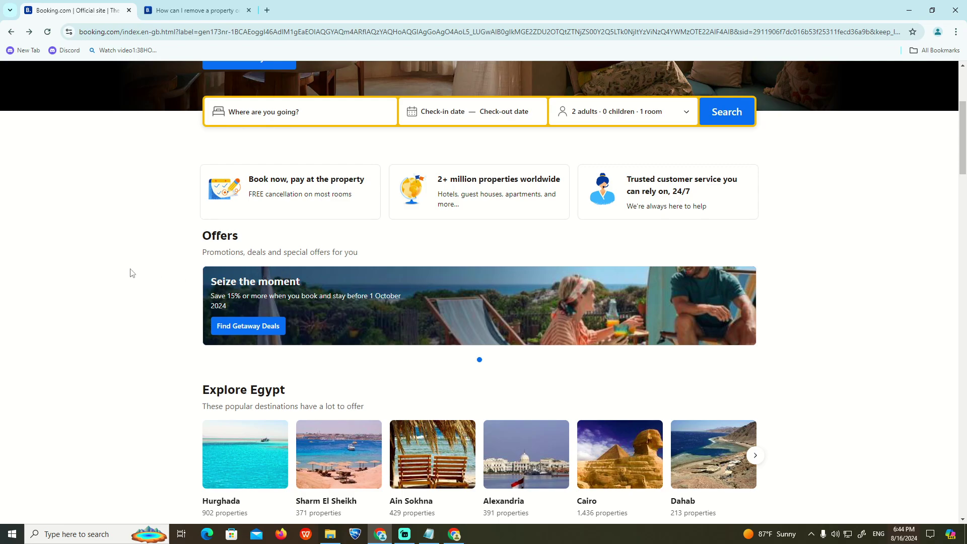
scroll(129, 272, down, 1)
scroll(128, 273, up, 2)
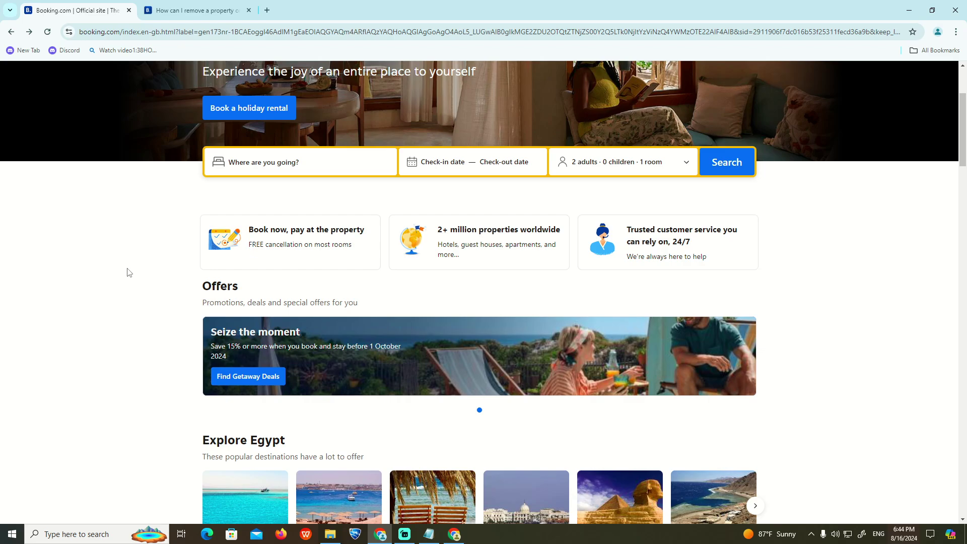
- Show the removal help article and highlight its intro and permanent-removal paragraph
click(222, 15)
double_click(270, 204)
click(271, 193)
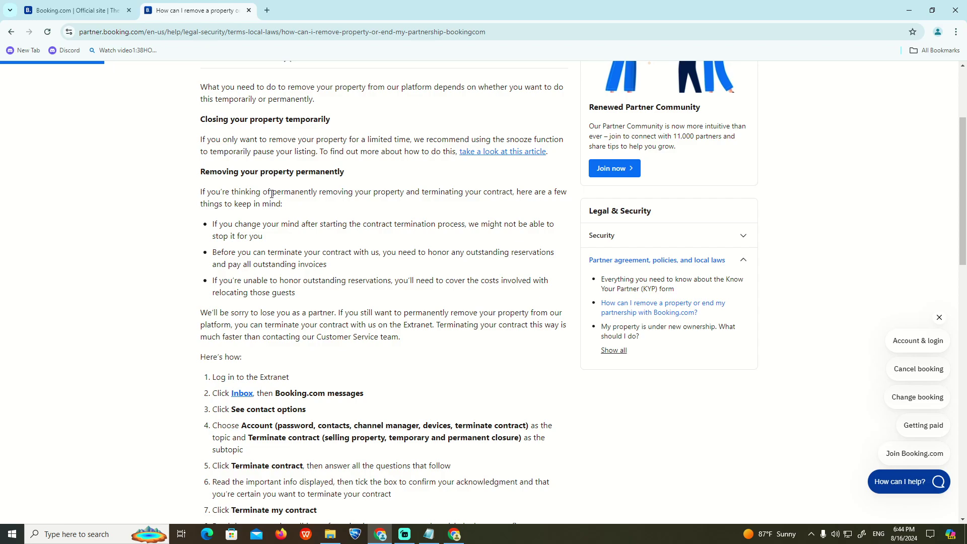
triple_click(243, 203)
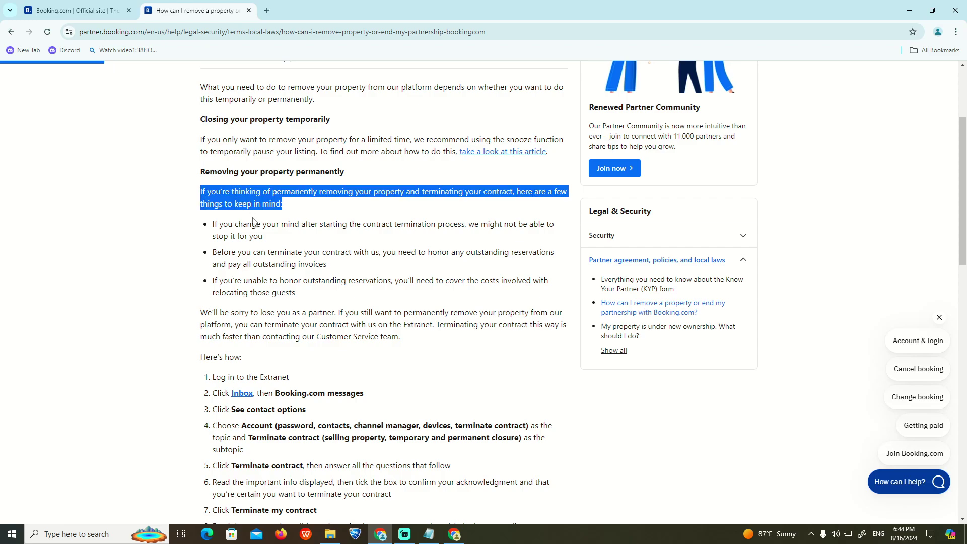
triple_click(254, 222)
click(253, 219)
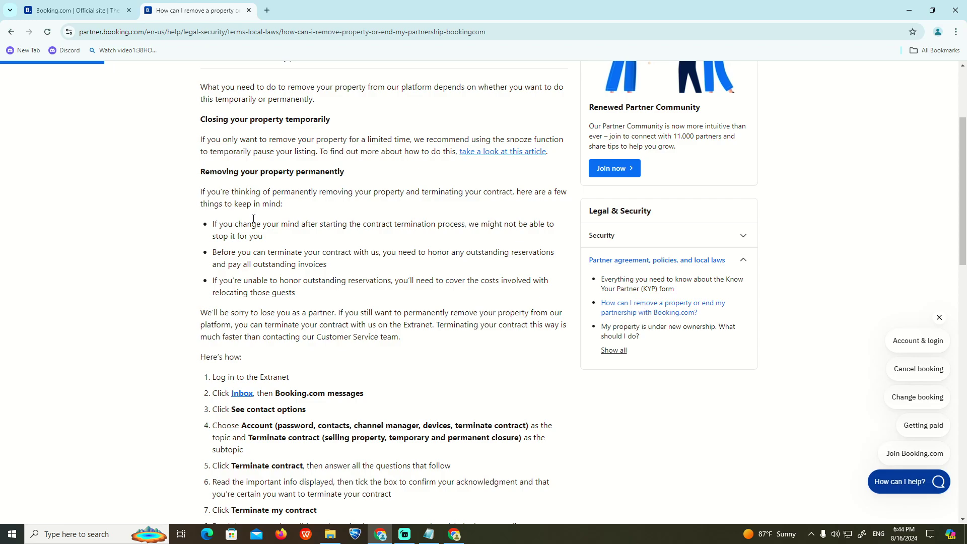
scroll(253, 219, down, 1)
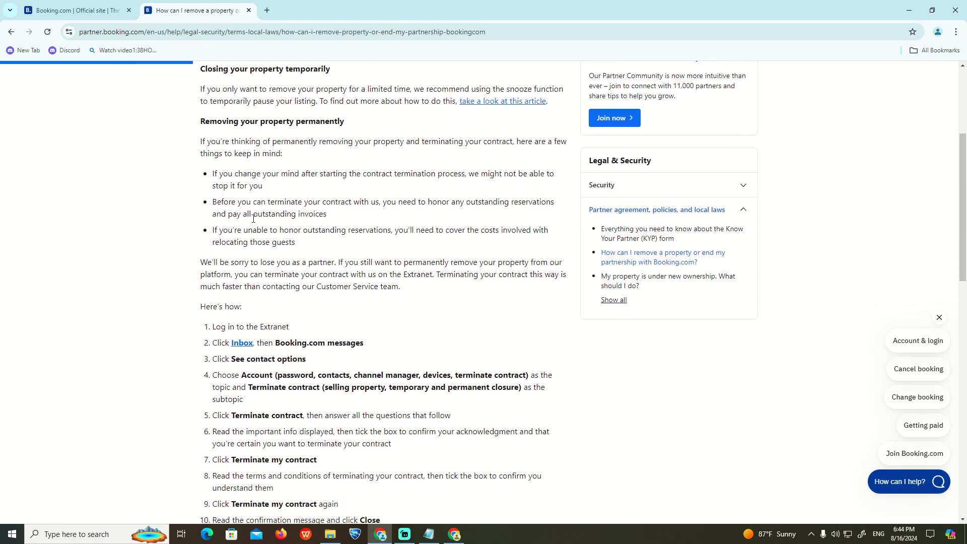
- Highlight the bullet about outstanding reservations while reading it
double_click(254, 216)
triple_click(256, 204)
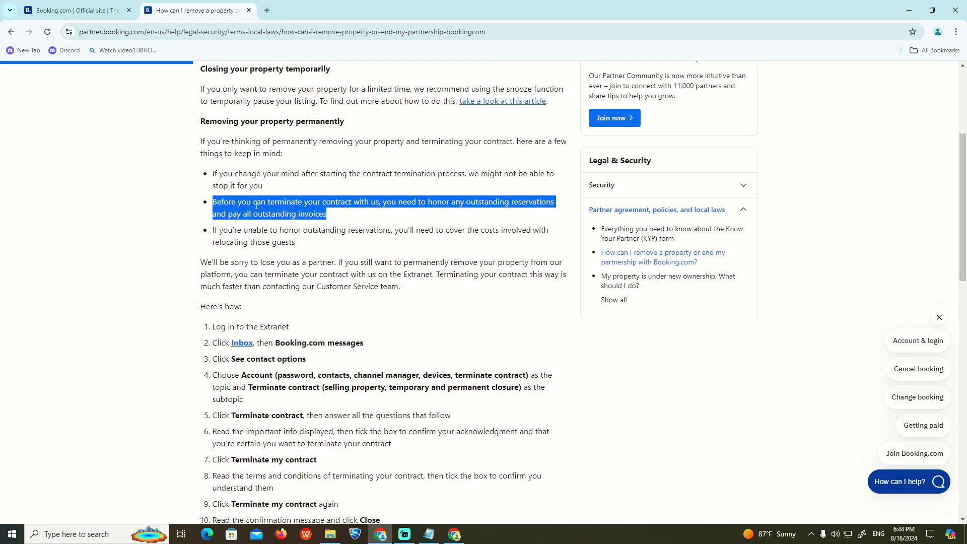
click(376, 206)
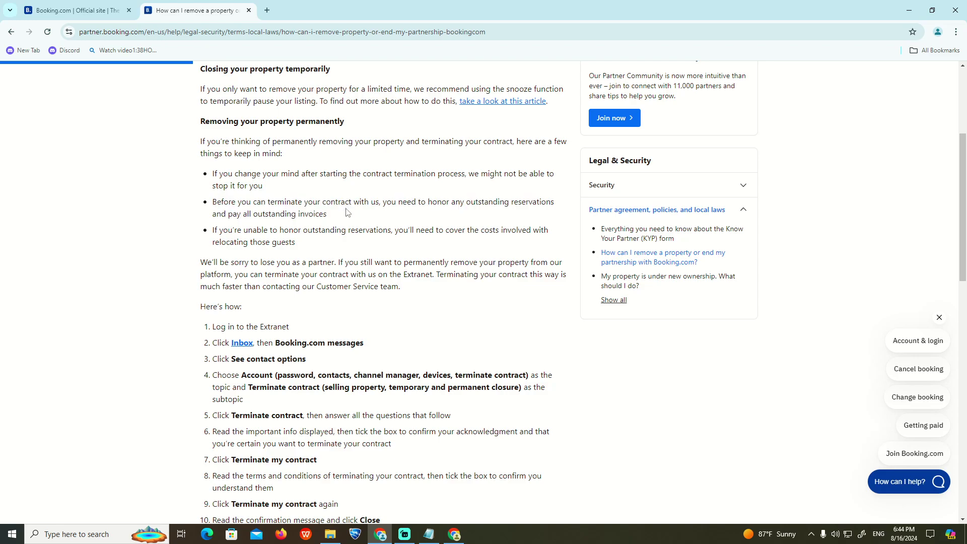
triple_click(289, 214)
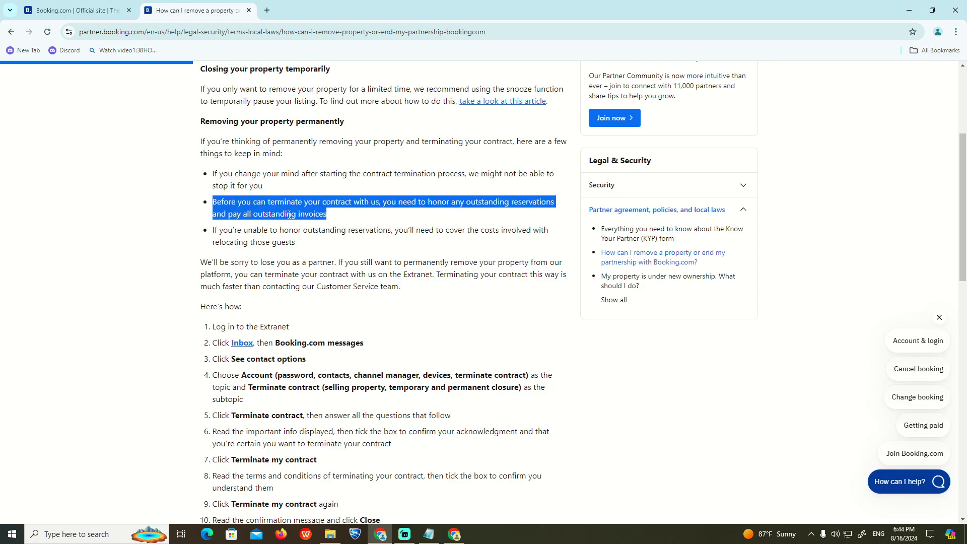
scroll(289, 216, down, 1)
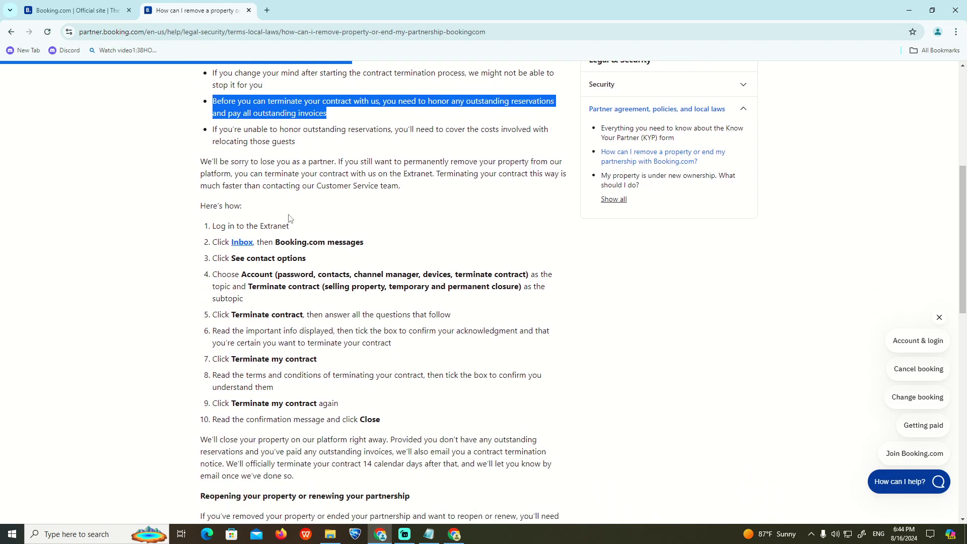
- Highlight key text in termination steps 1, 3 and 4, such as Extranet and contact options
double_click(282, 240)
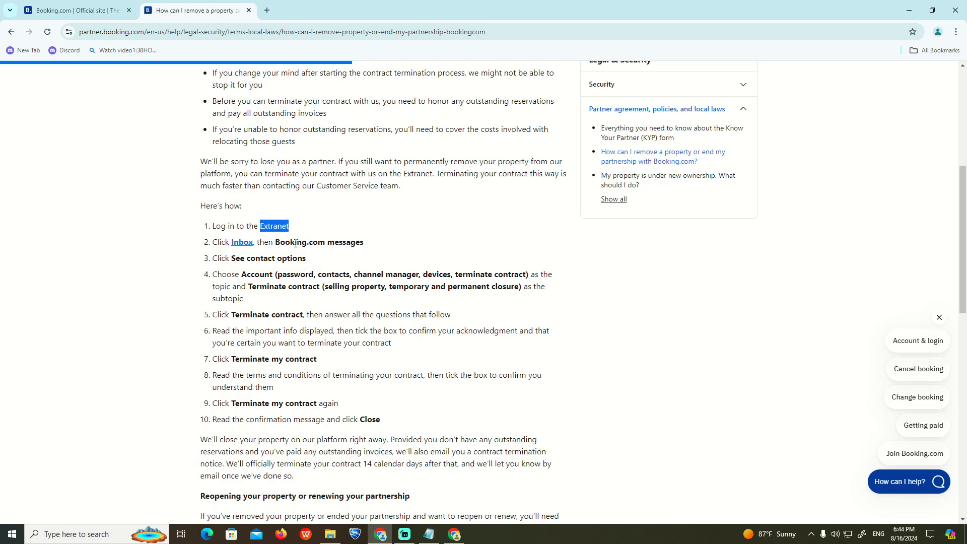
click(277, 243)
triple_click(271, 261)
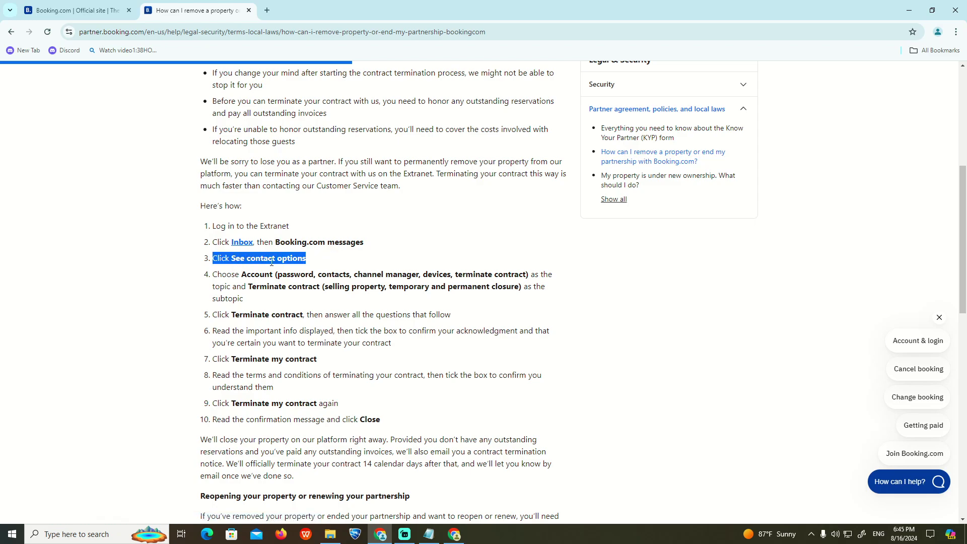
click(289, 271)
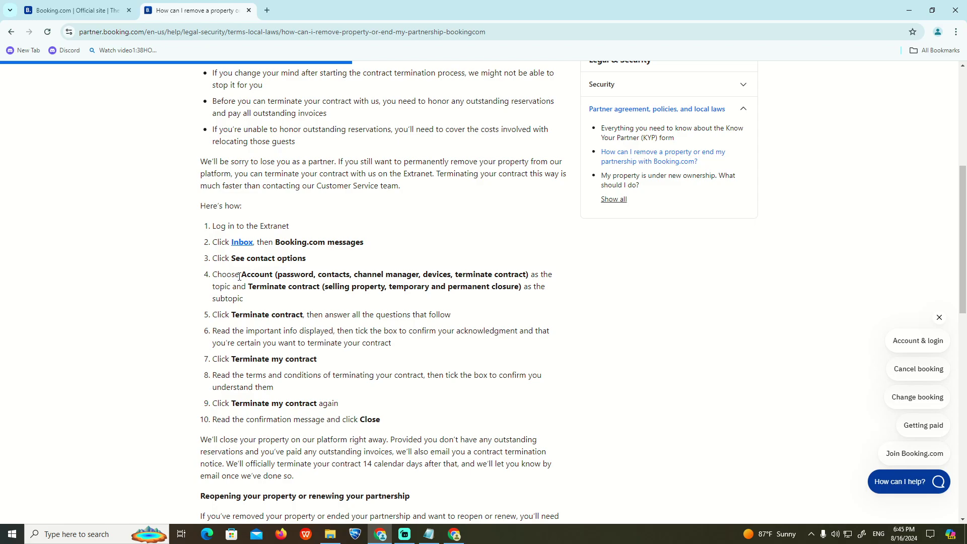
drag(241, 277, 358, 279)
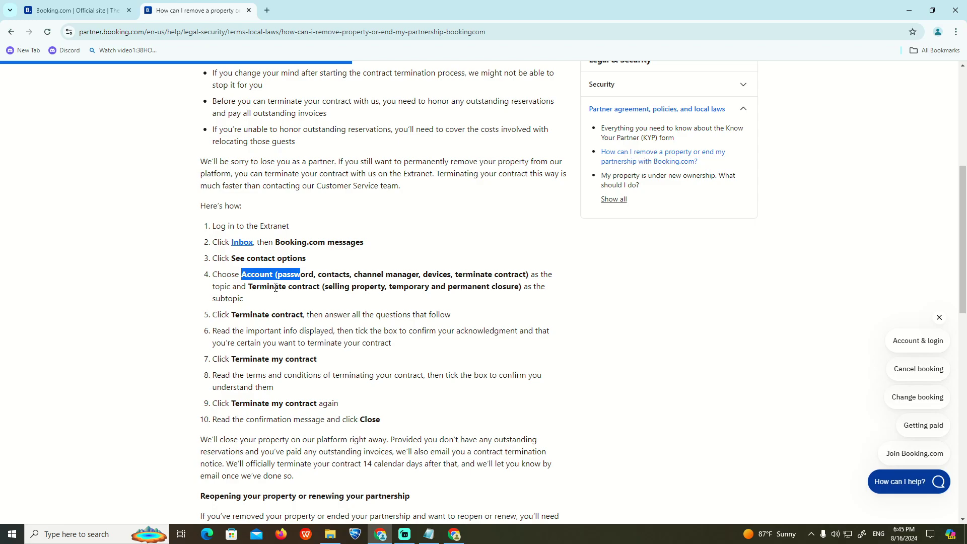
click(301, 291)
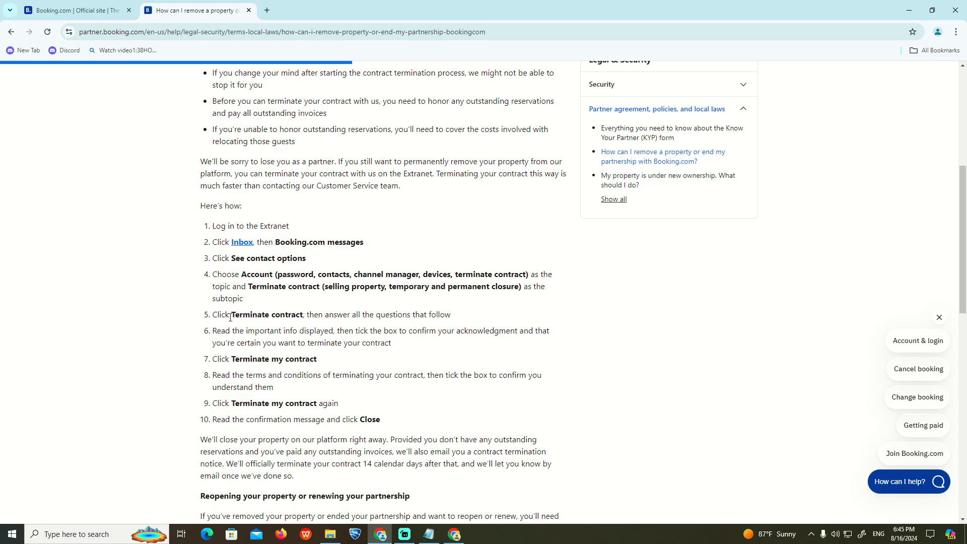
- Highlight Terminate and Close in steps 5, 7, 9 and 10, then return to the Booking.com homepage
double_click(250, 314)
drag(262, 316, 315, 316)
click(240, 315)
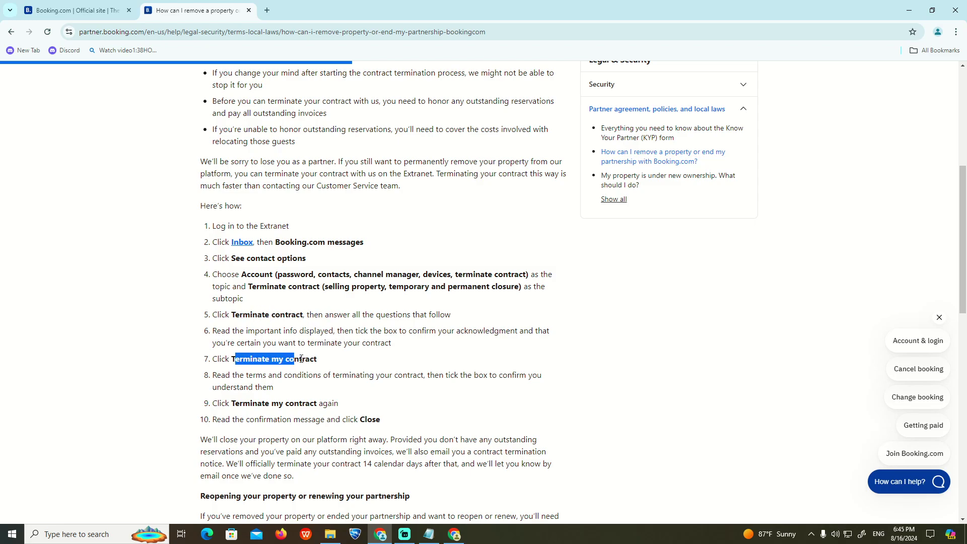
drag(236, 358, 329, 363)
click(330, 363)
scroll(329, 362, down, 1)
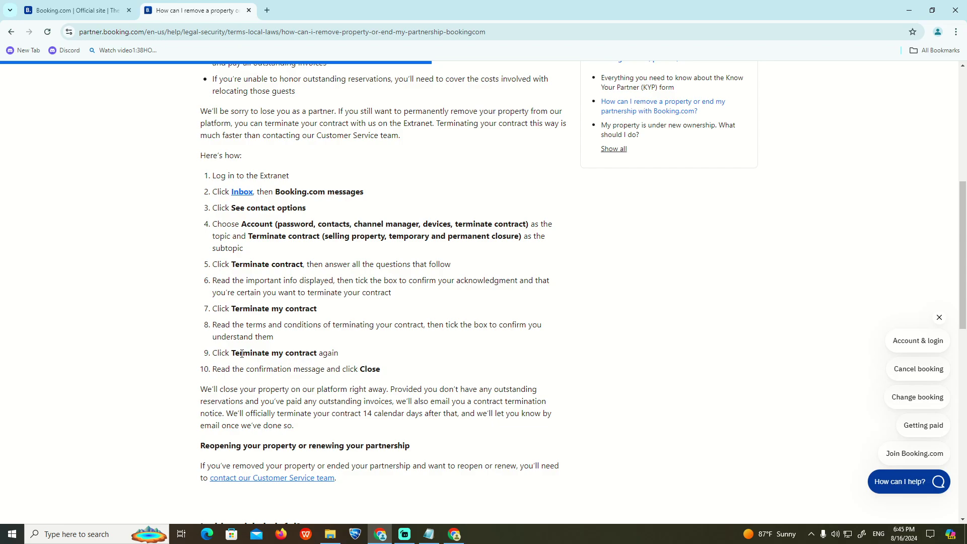
drag(237, 352, 338, 355)
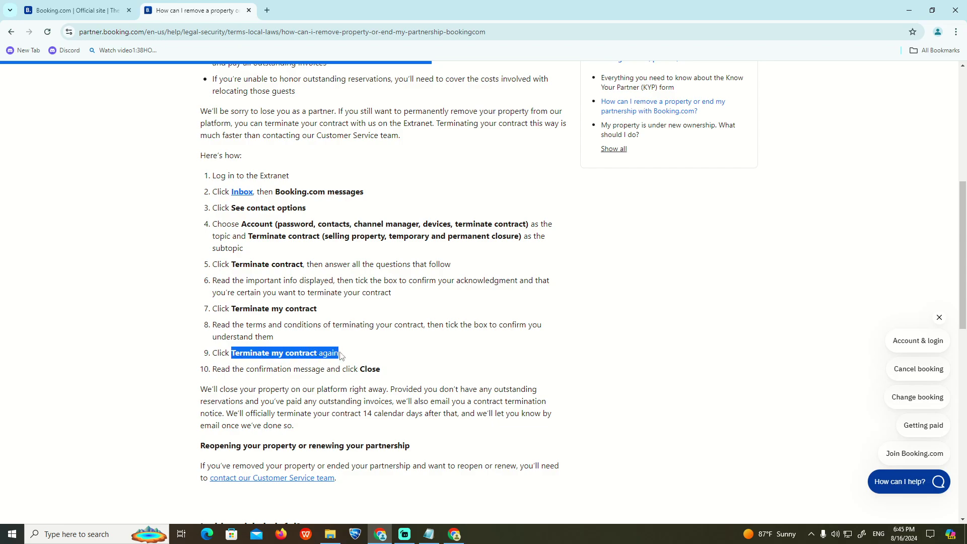
double_click(364, 366)
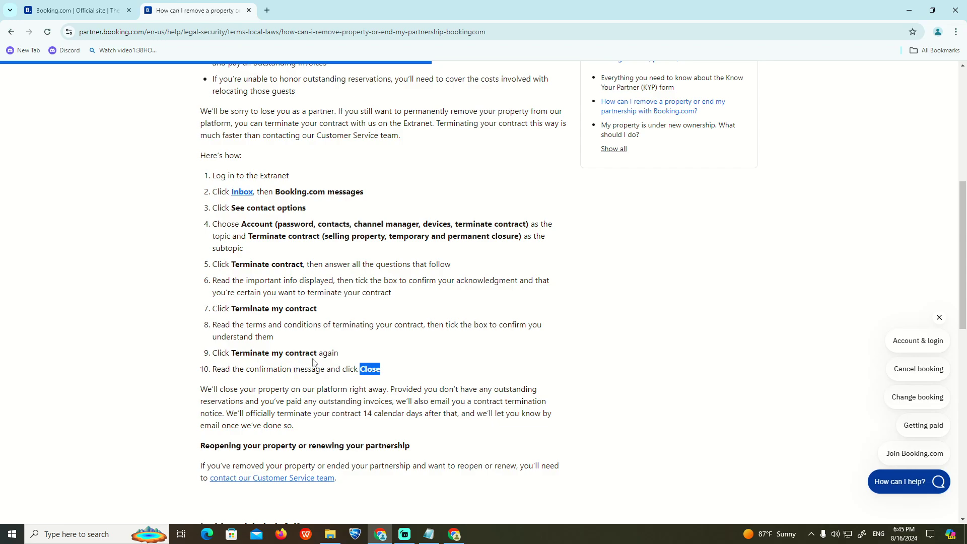
scroll(314, 362, up, 5)
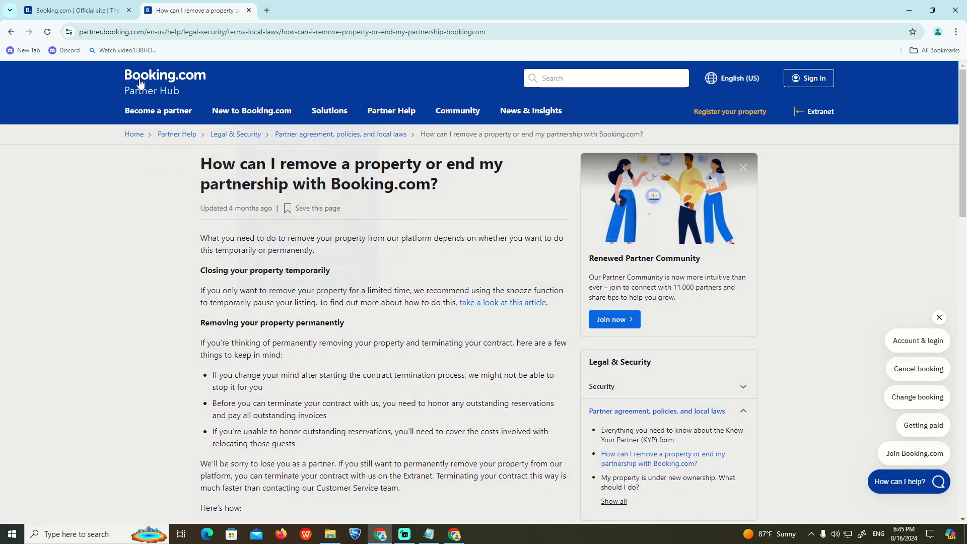
click(117, 12)
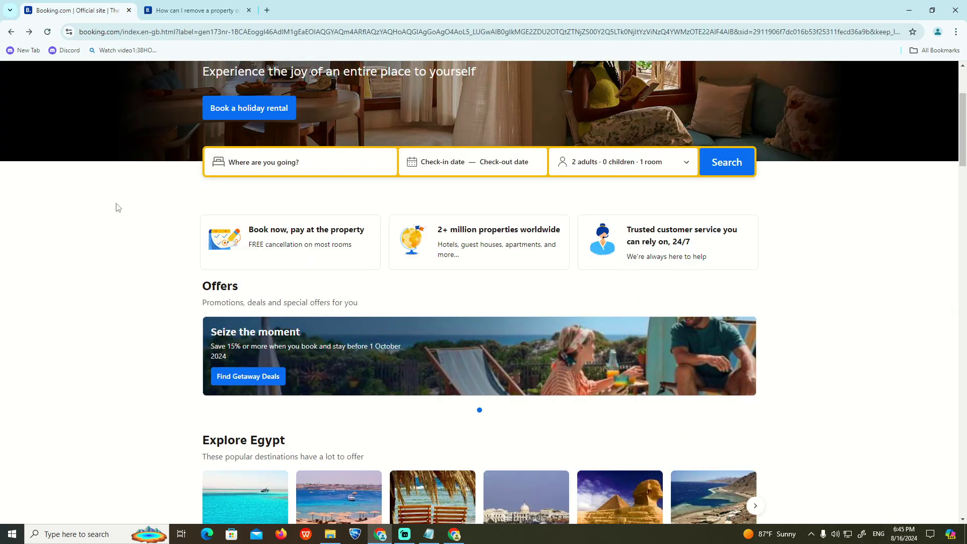